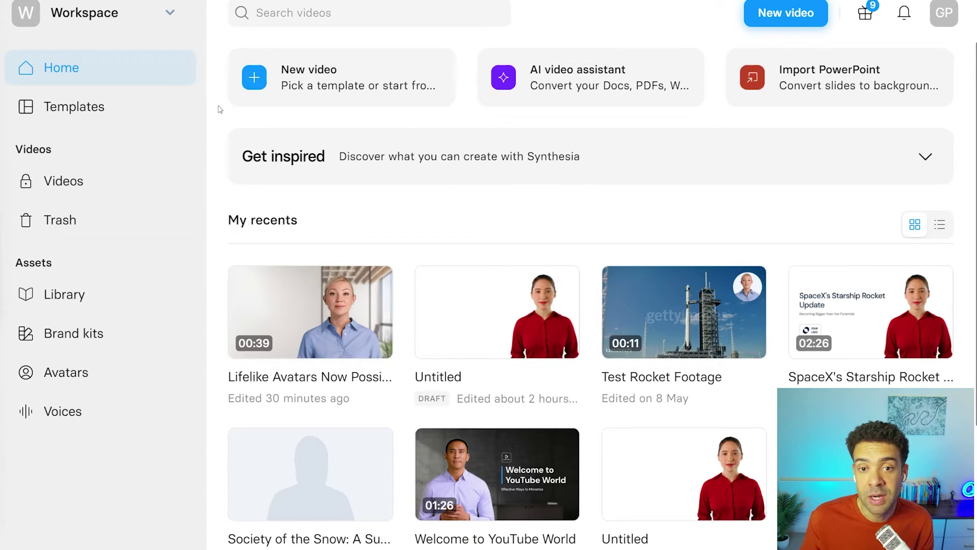
- Open the Untitled draft, nudge the red-shirt avatar, and put the cursor in the empty script
click(278, 104)
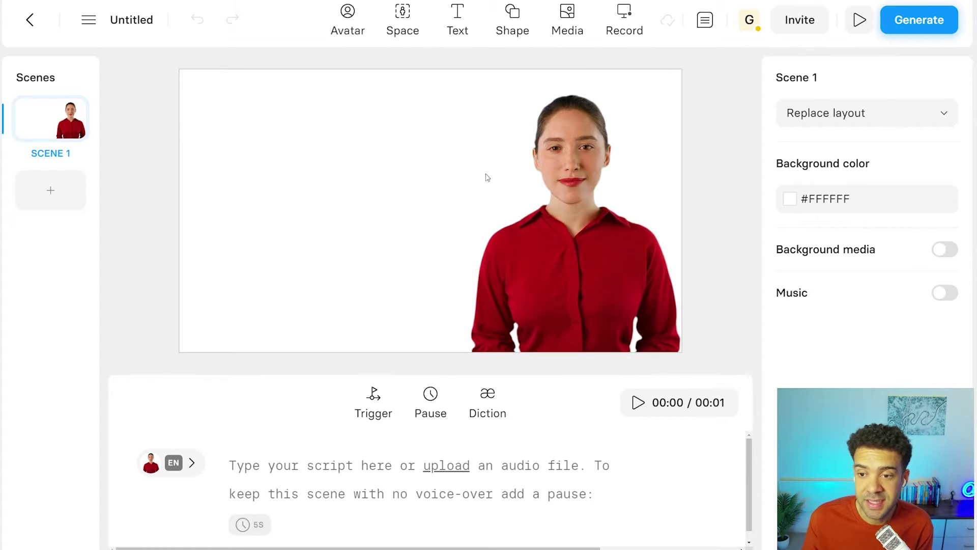
mouse_move(578, 269)
mouse_down()
mouse_move(461, 257)
mouse_move(588, 254)
mouse_move(534, 244)
mouse_move(568, 272)
mouse_up()
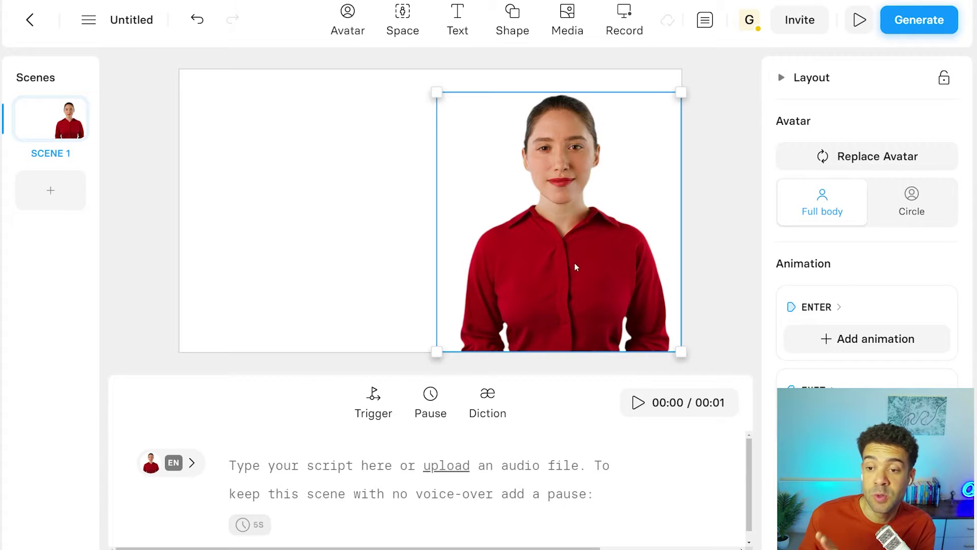
click(173, 359)
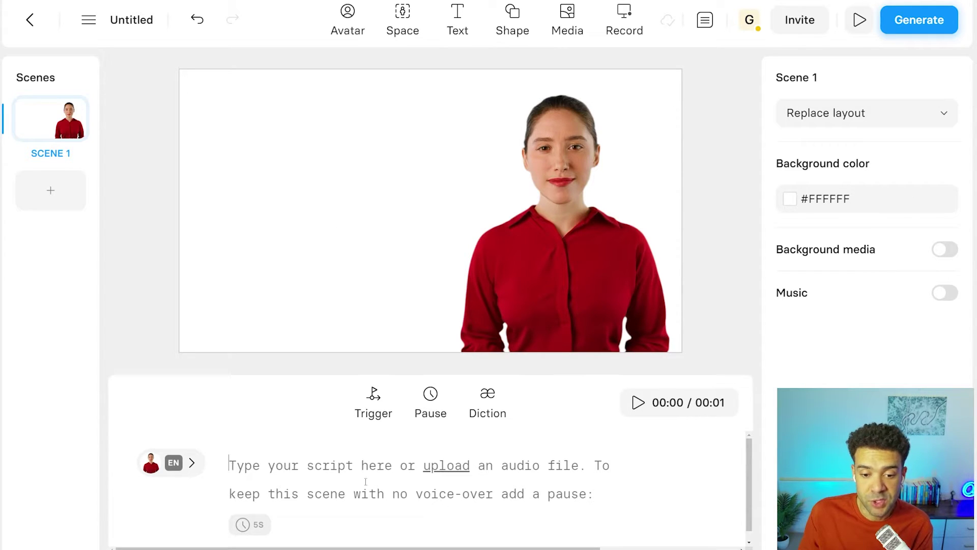
click(234, 464)
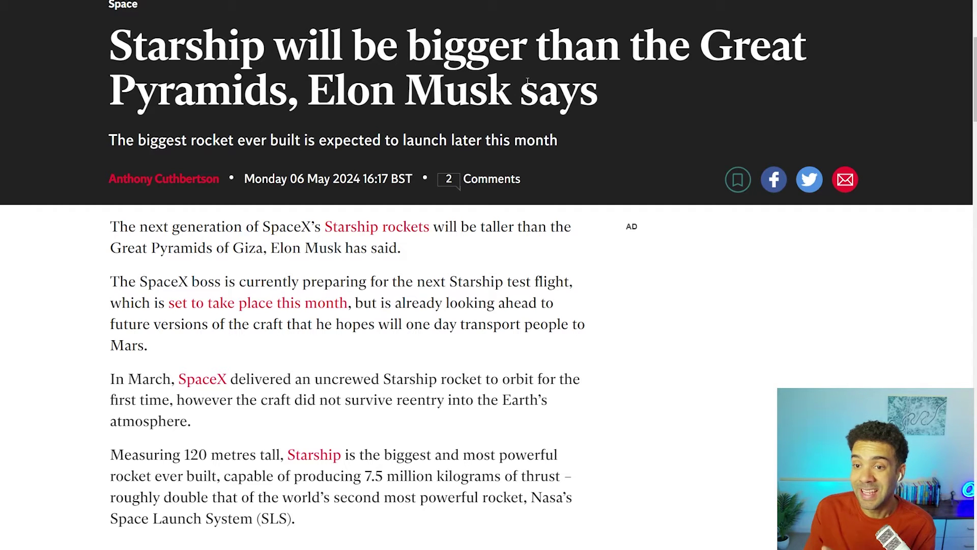
- Select The Independent's Starship article from the headline through the fourth paragraph
drag(513, 94, 333, 100)
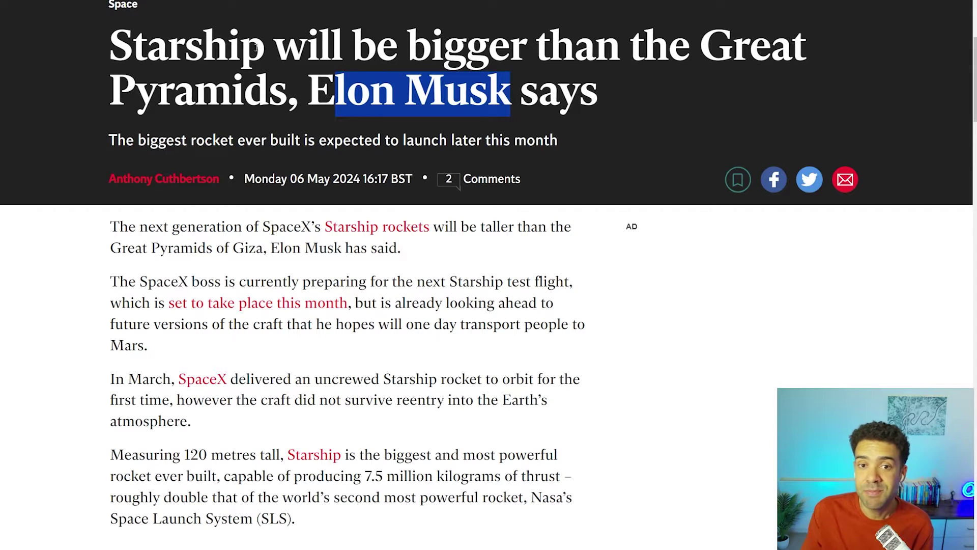
drag(264, 49, 109, 60)
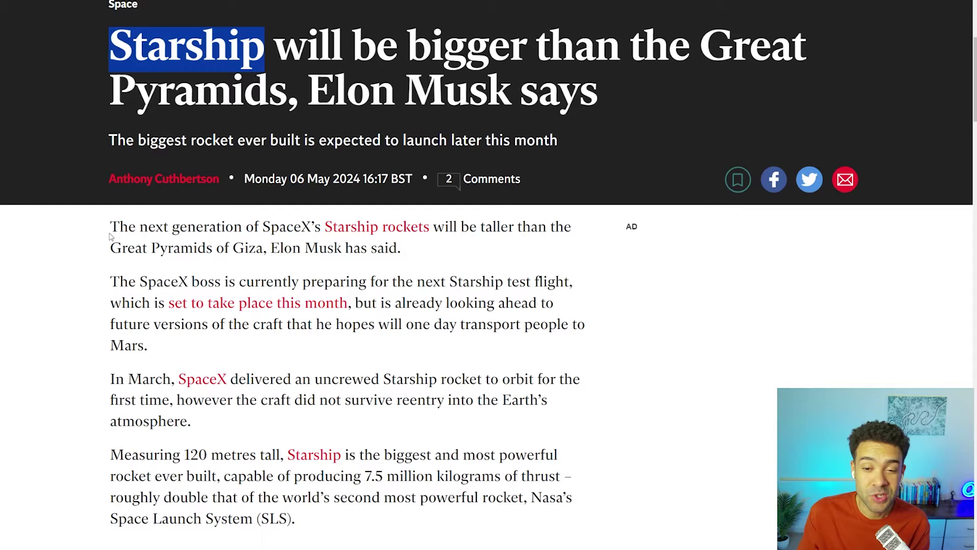
scroll(100, 255, down, 6)
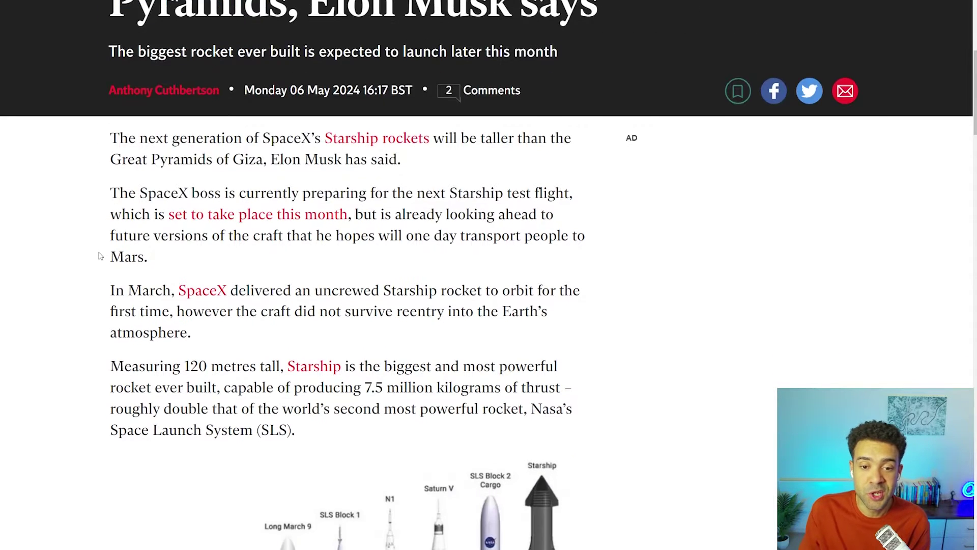
scroll(100, 256, down, 2)
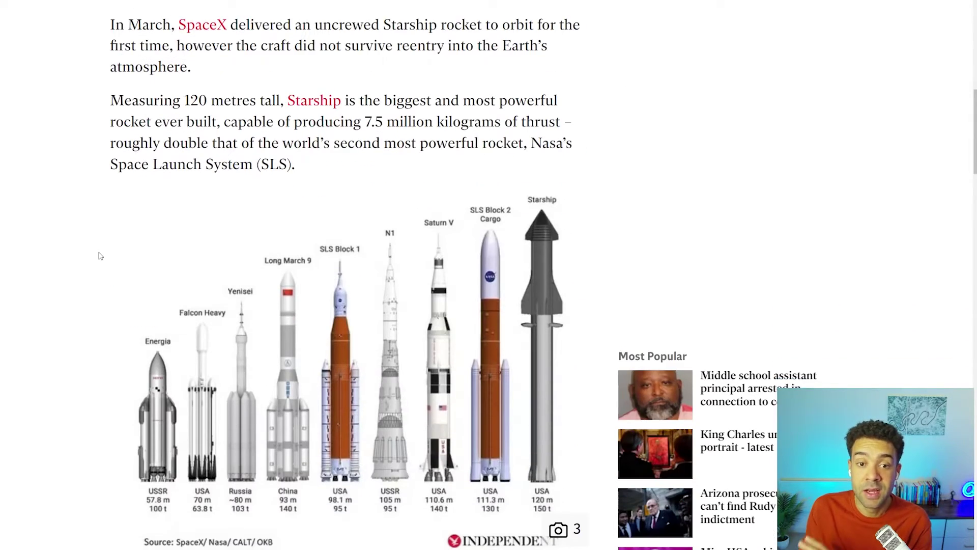
scroll(100, 255, down, 2)
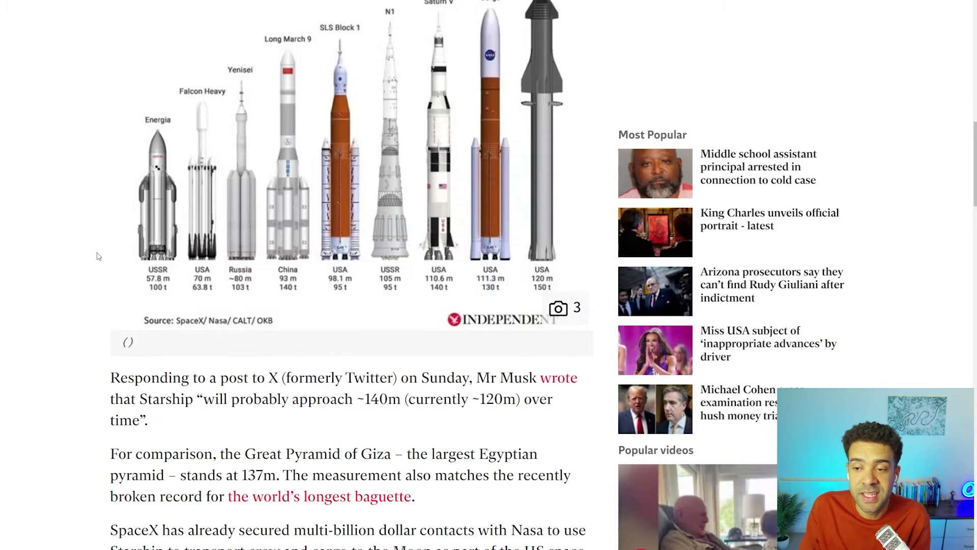
scroll(99, 256, down, 2)
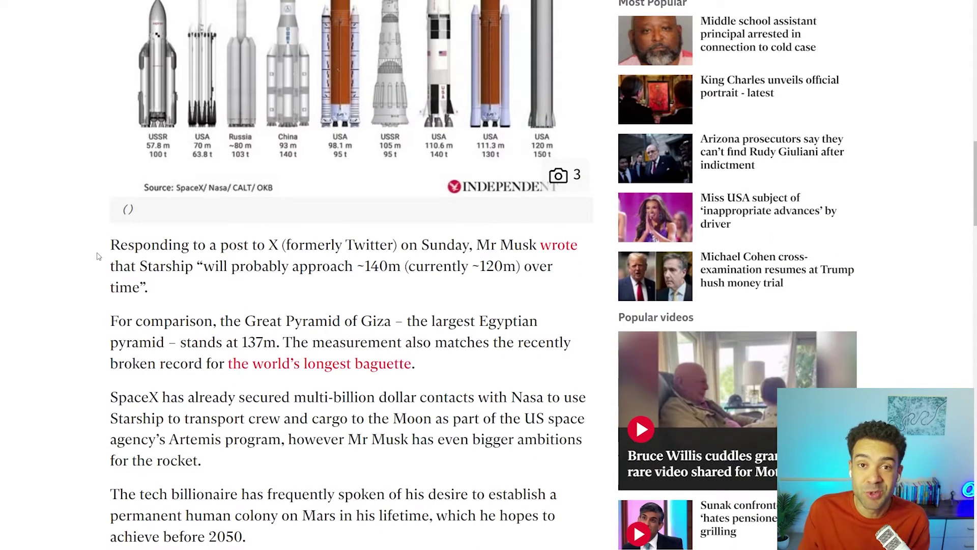
drag(109, 41, 487, 533)
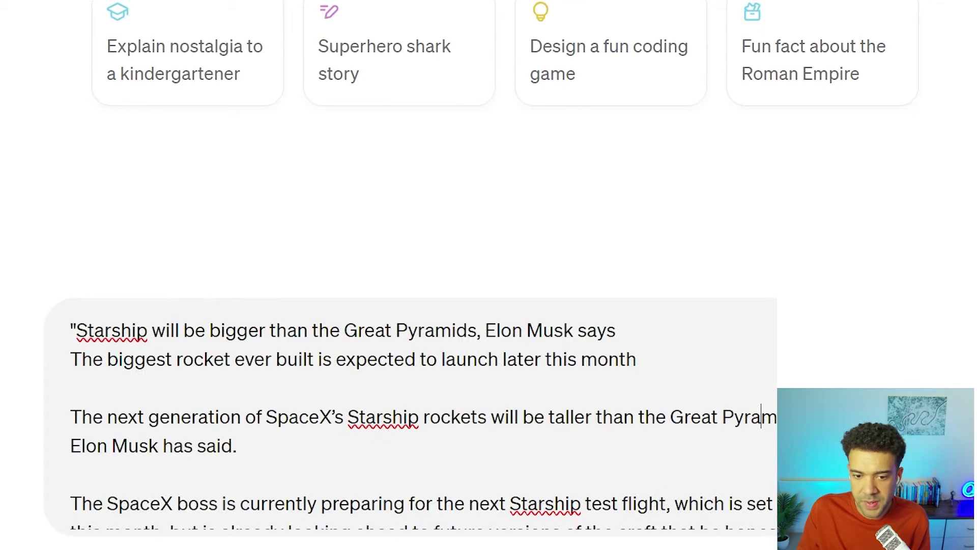
- Select the transcript instruction paragraph beneath the pasted article in ChatGPT
scroll(411, 417, down, 10)
scroll(411, 418, down, 5)
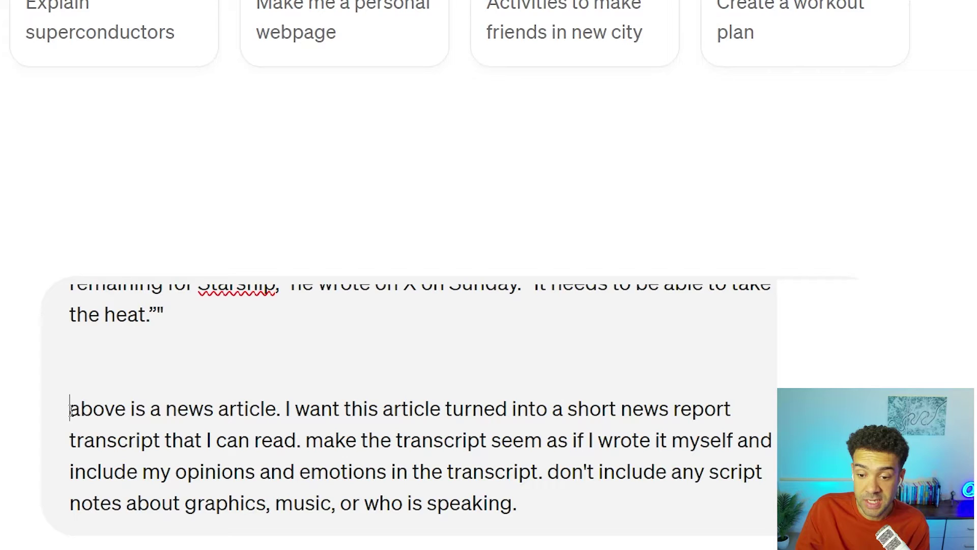
drag(69, 409, 518, 504)
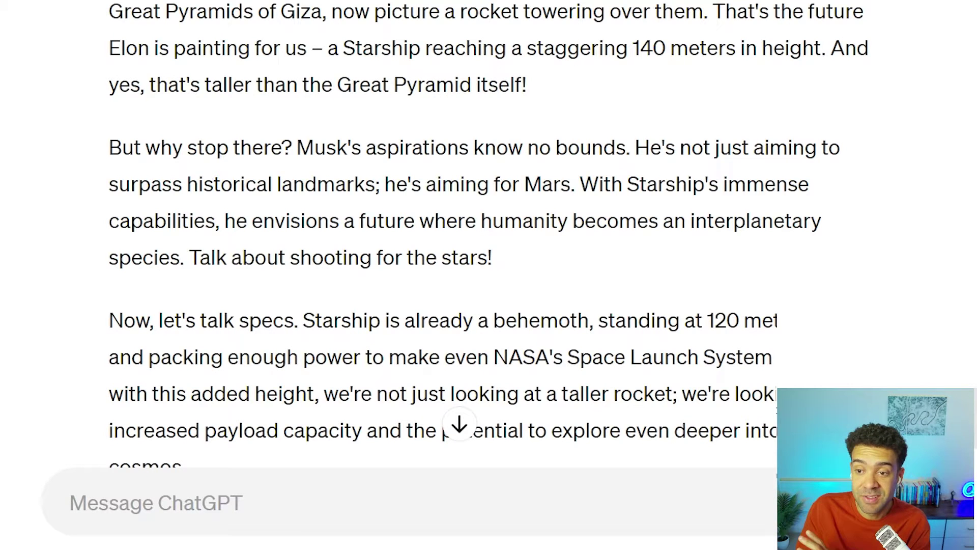
- Select the generated emotional first-person news report transcript for copying
drag(109, 10, 778, 358)
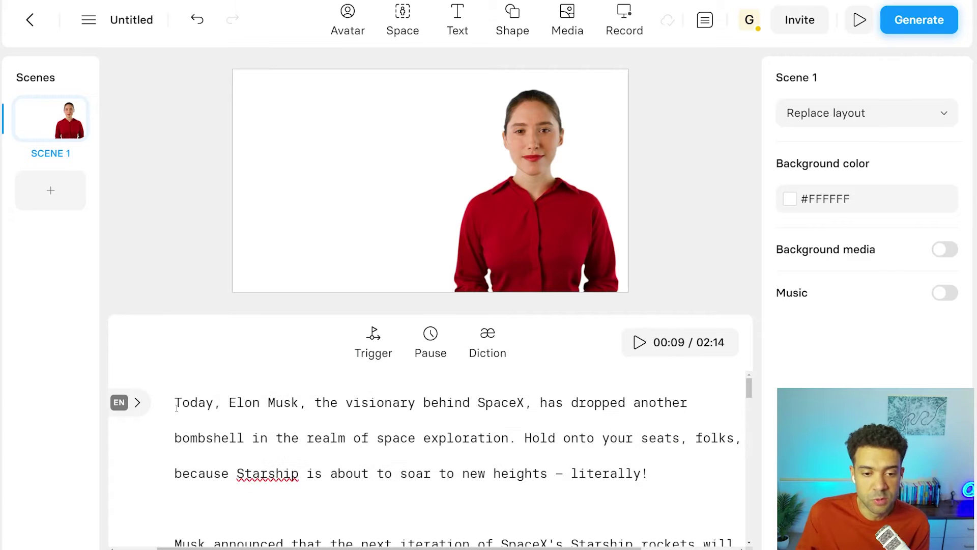
drag(174, 402, 691, 463)
mouse_move(748, 387)
mouse_down()
mouse_move(750, 529)
mouse_move(747, 377)
mouse_up()
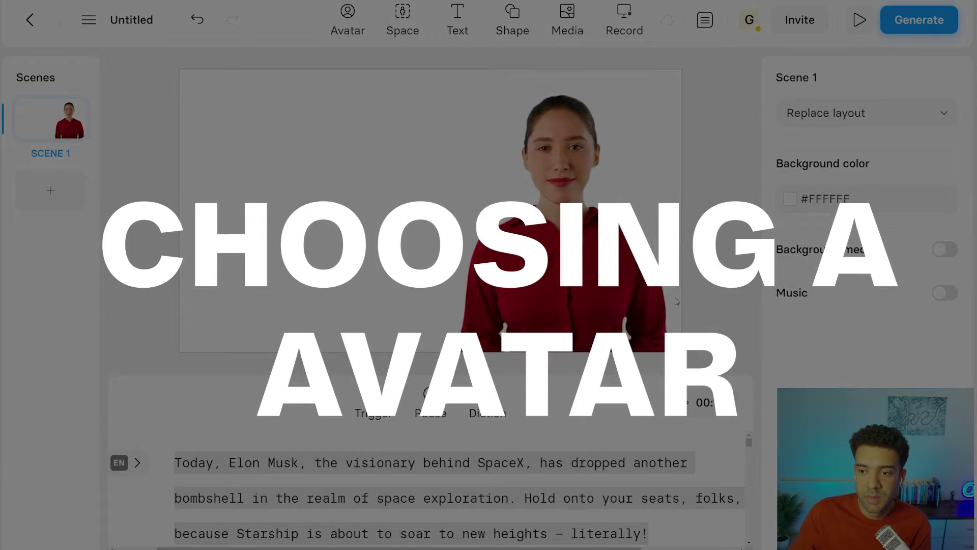
- Open Replace Avatar for the red-shirt presenter and browse the expressive avatars down to Ada
click(554, 280)
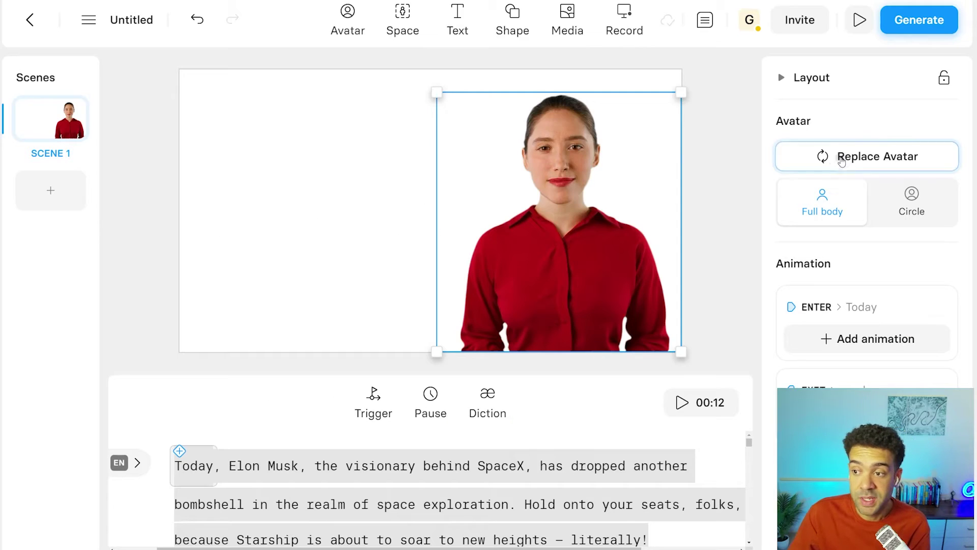
click(842, 158)
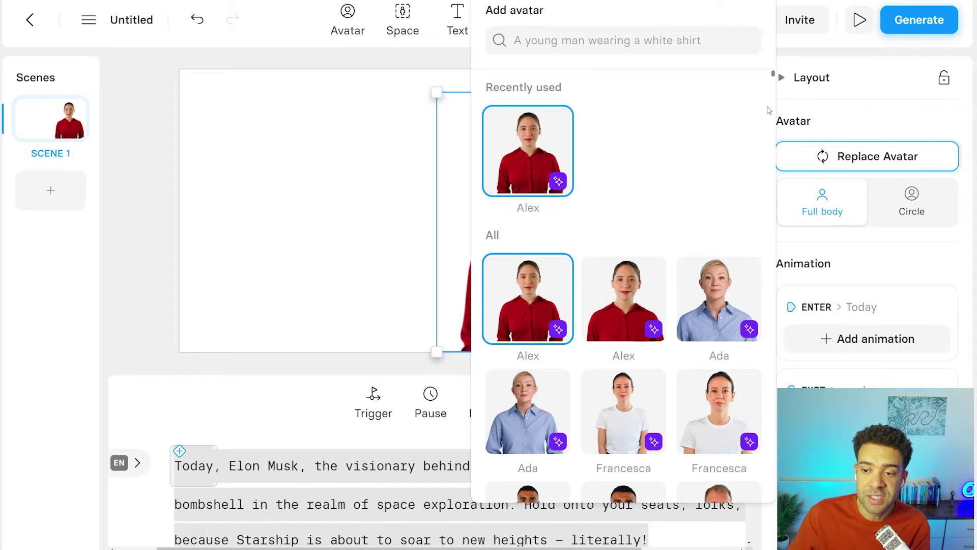
scroll(769, 111, down, 2)
scroll(764, 173, down, 8)
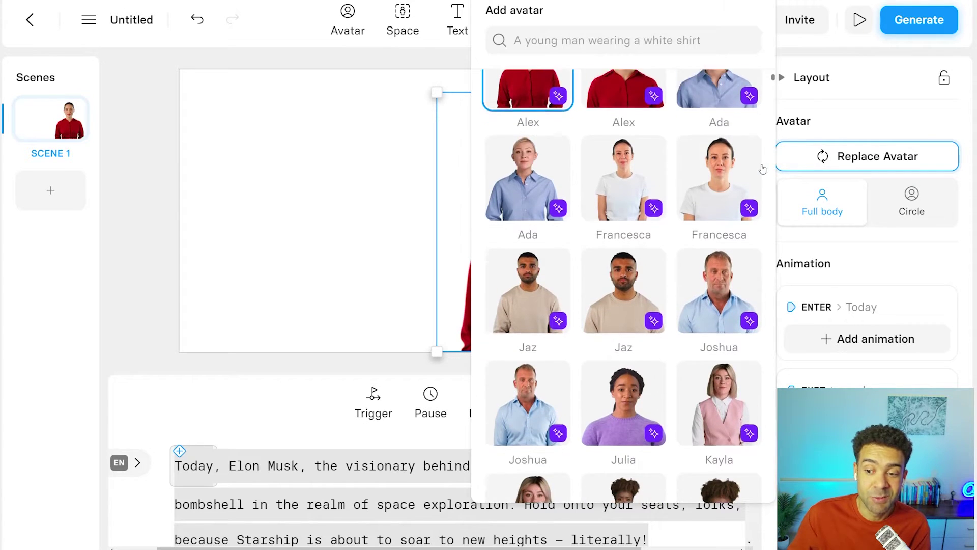
scroll(758, 189, down, 6)
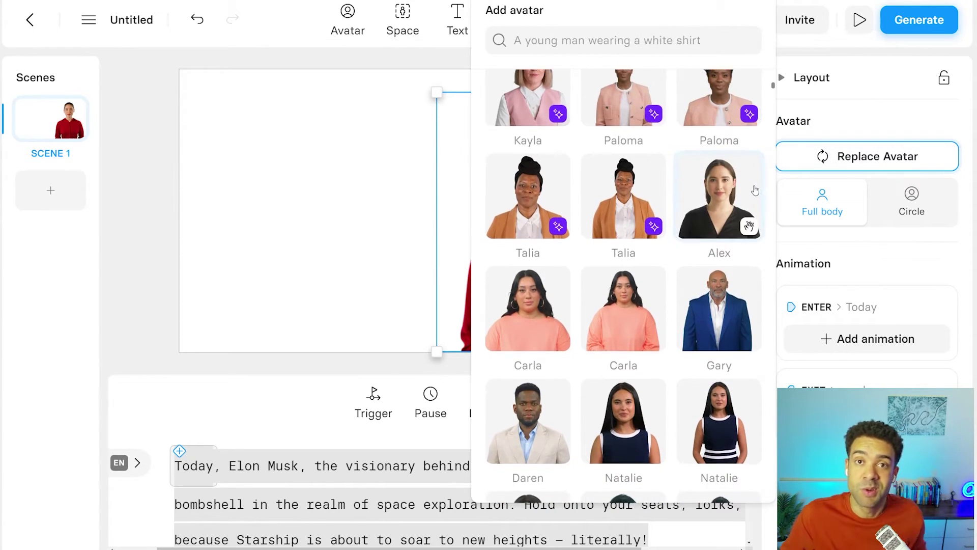
scroll(746, 246, up, 8)
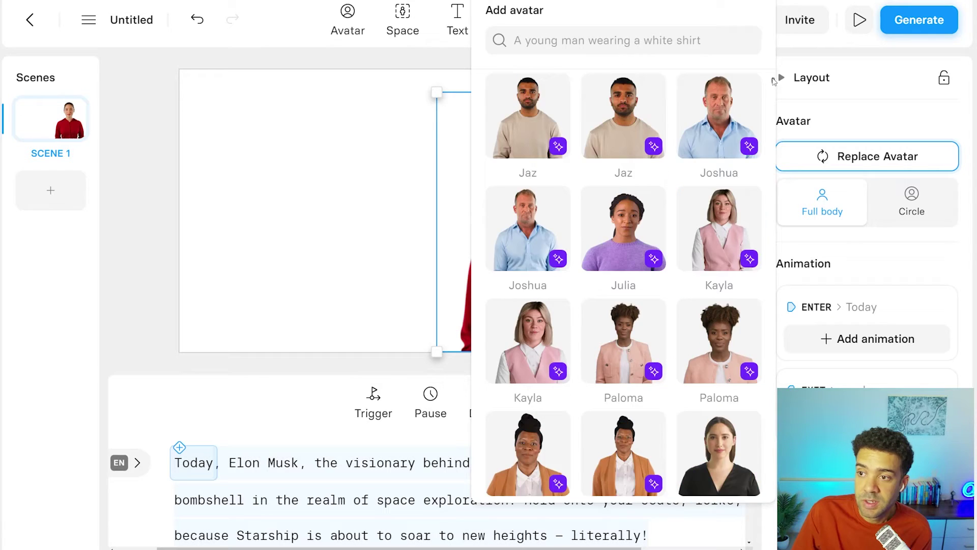
mouse_move(773, 81)
mouse_down()
mouse_move(774, 104)
mouse_move(771, 63)
mouse_up()
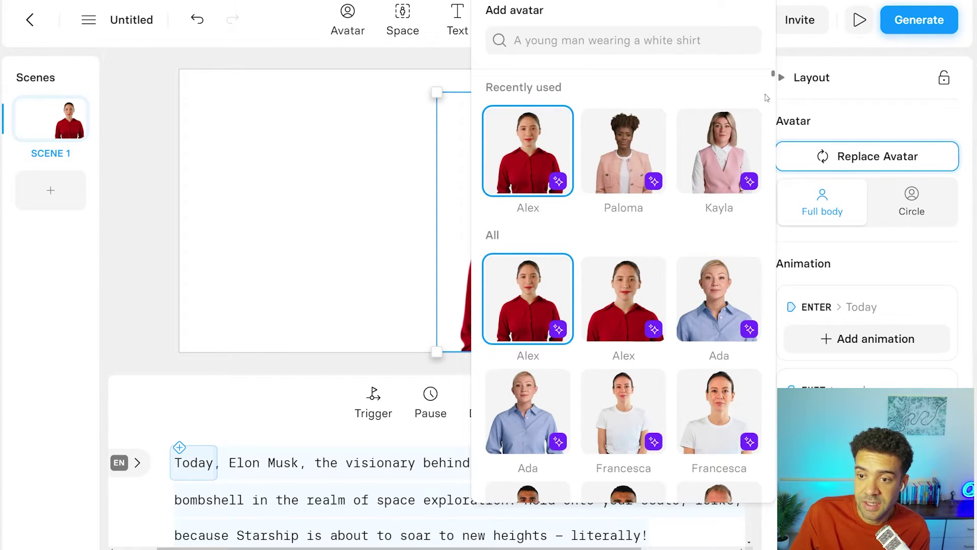
scroll(560, 240, down, 2)
mouse_move(560, 240)
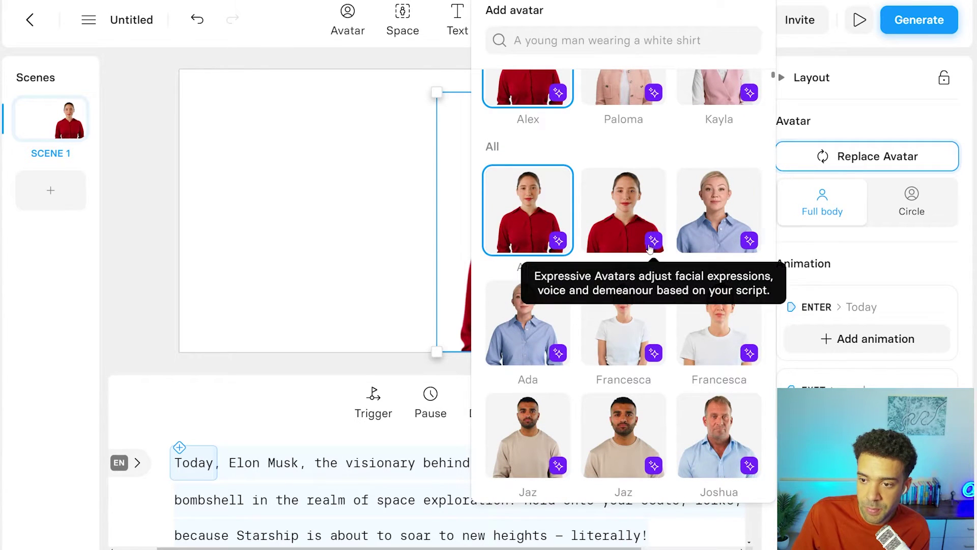
- Swap the presenter to blue-shirt Ada and review the EN-US voices, keeping Ada - Cheery
click(717, 230)
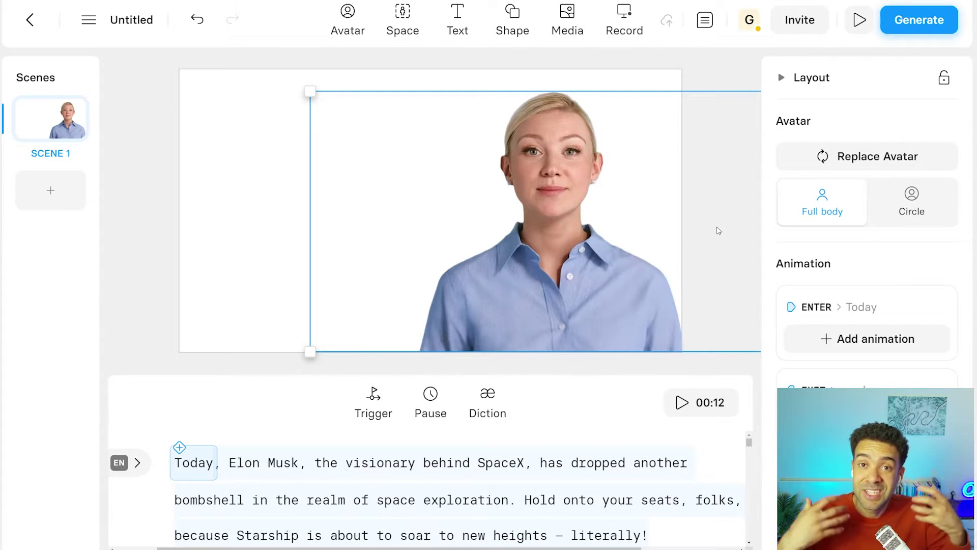
click(717, 231)
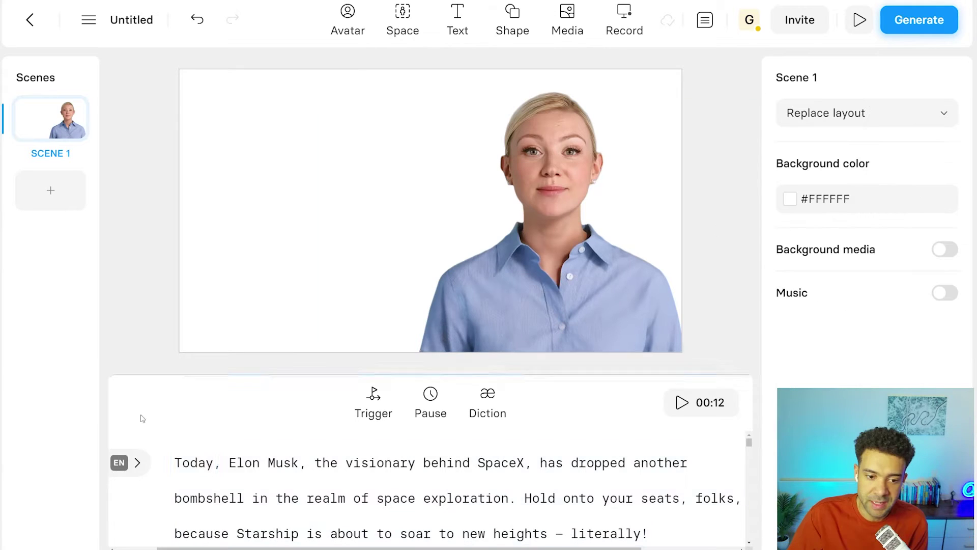
mouse_move(122, 462)
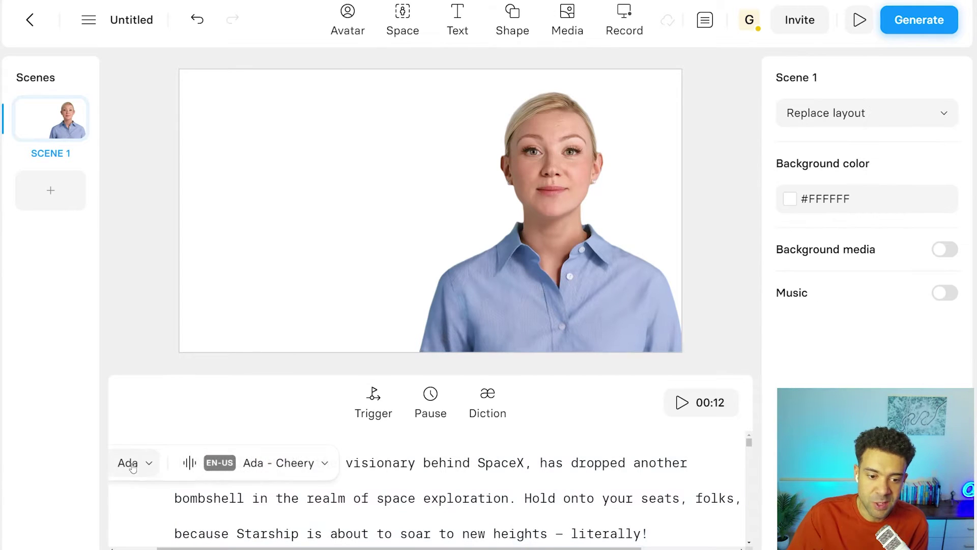
click(286, 471)
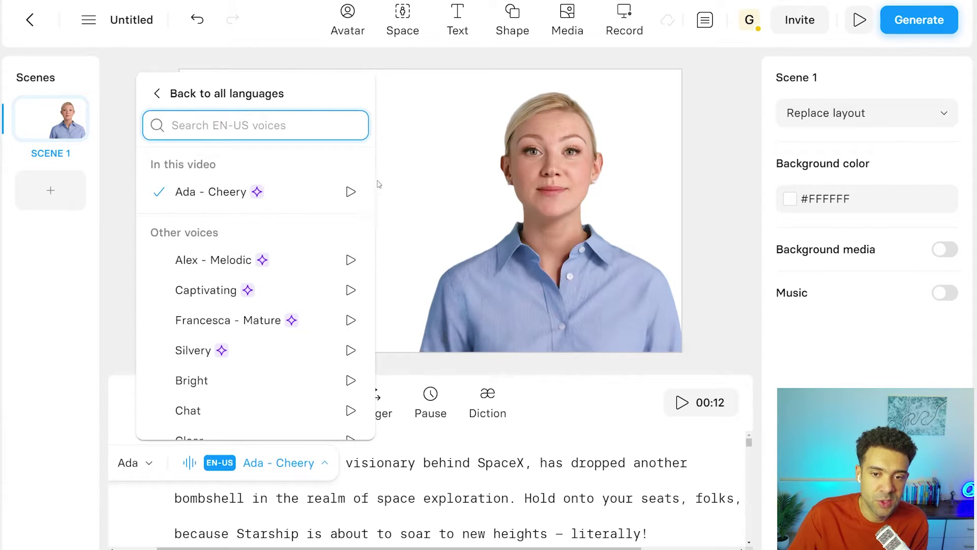
scroll(292, 237, down, 1)
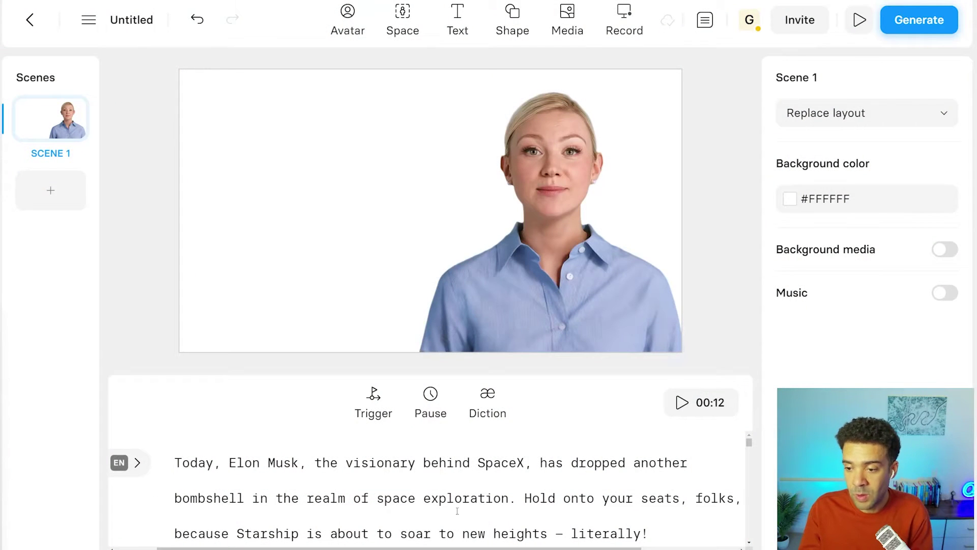
- Enlarge the script editor and select its opening lines and the 'But why stop there' paragraph
drag(436, 375, 436, 279)
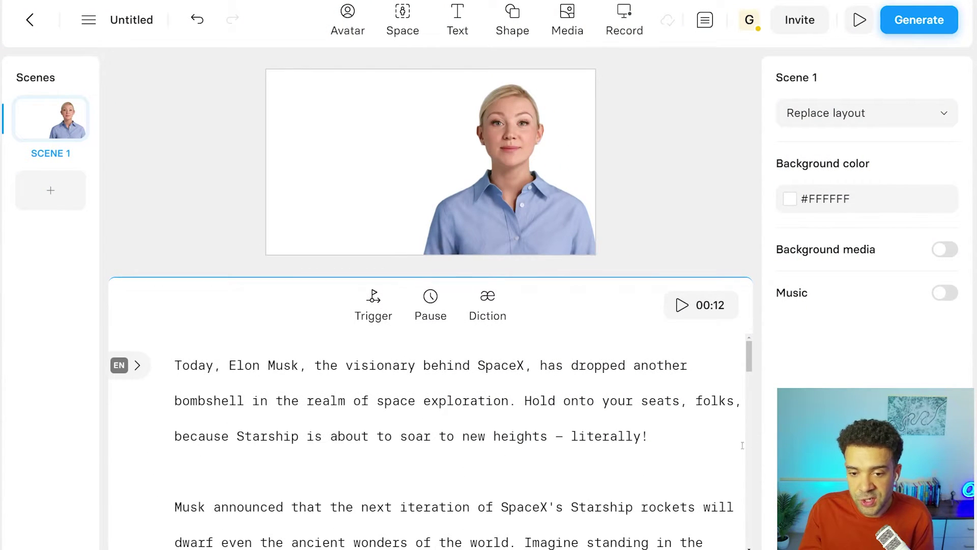
scroll(750, 355, down, 1)
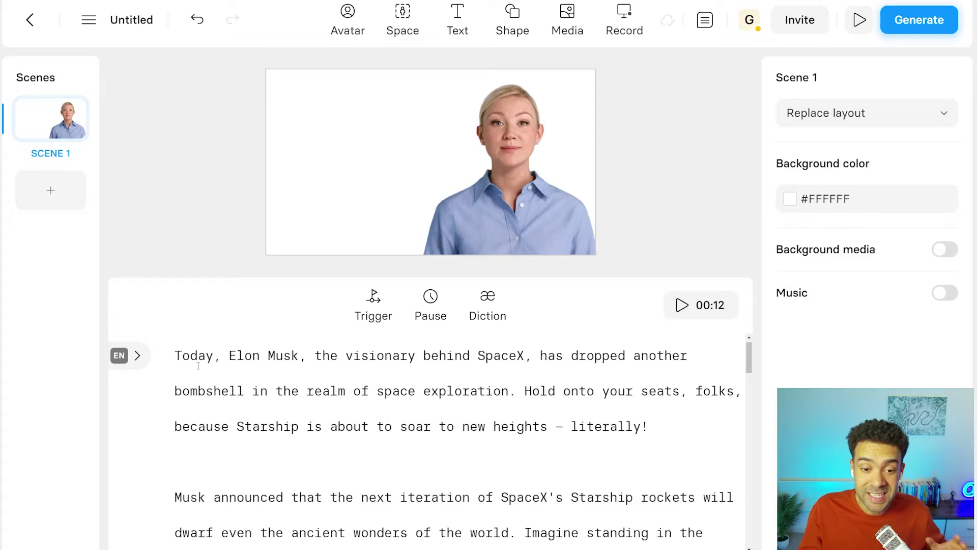
drag(175, 356, 670, 496)
scroll(429, 414, down, 3)
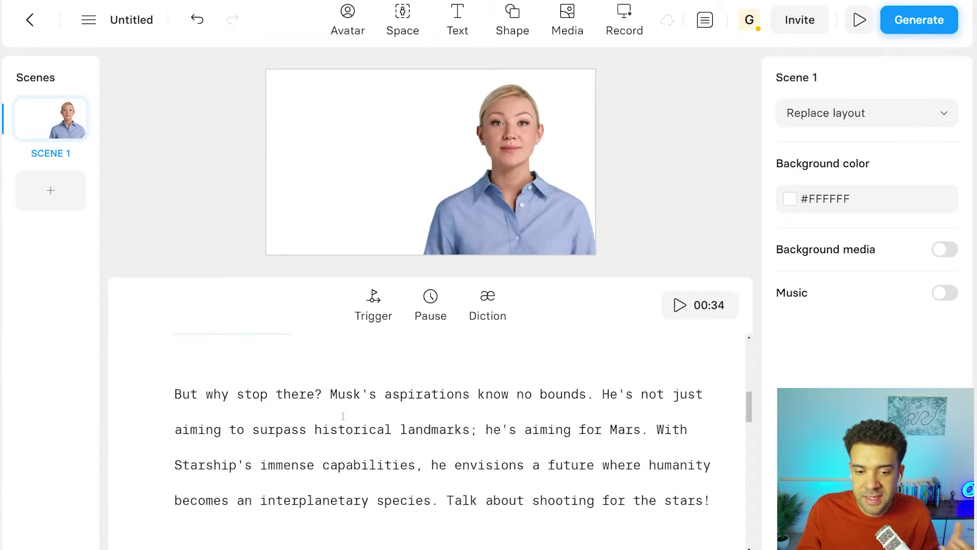
scroll(203, 398, down, 1)
drag(175, 390, 714, 497)
- Preview the sentence 'But why stop there?' in the avatar's voice
click(584, 356)
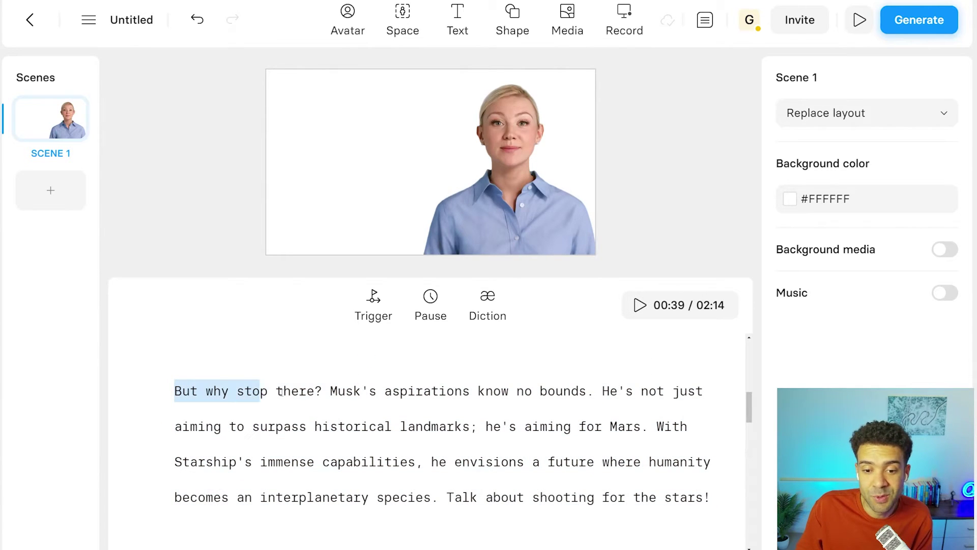
drag(280, 391, 323, 391)
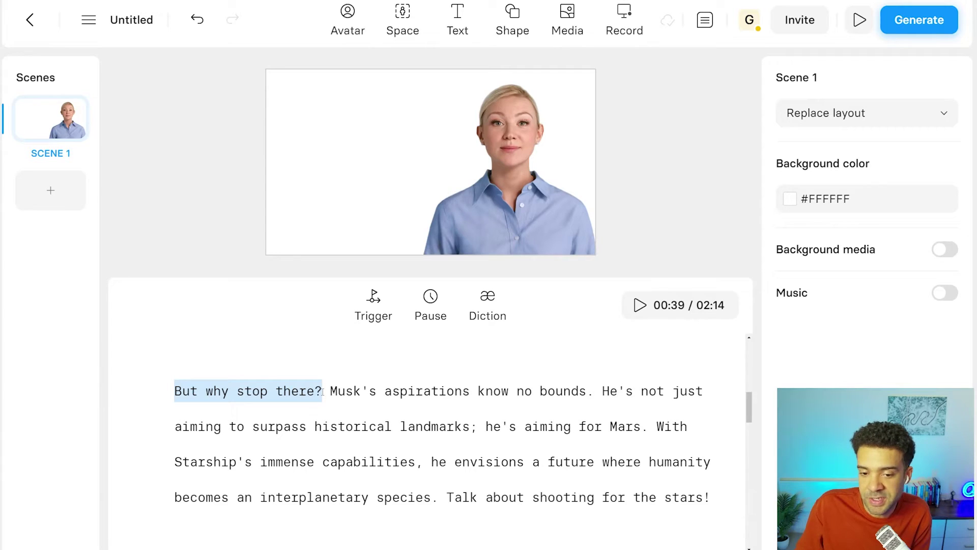
drag(324, 391, 324, 392)
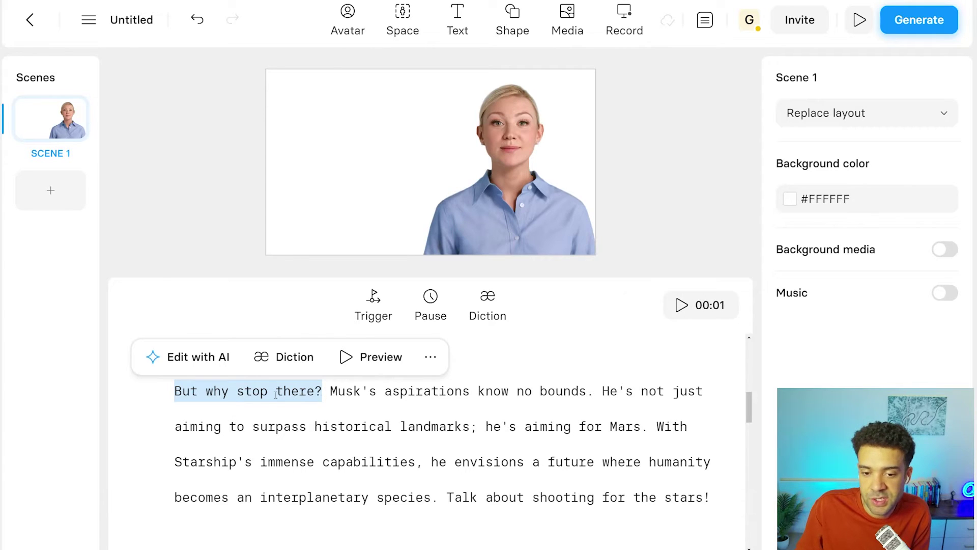
click(346, 357)
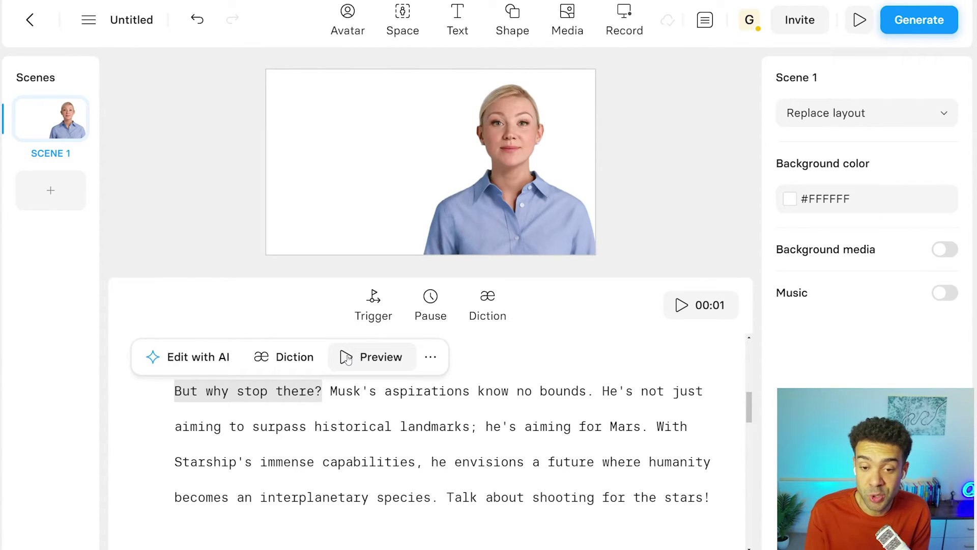
- Preview the sentence 'It's an exciting time to be alive folks.'
scroll(489, 407, down, 5)
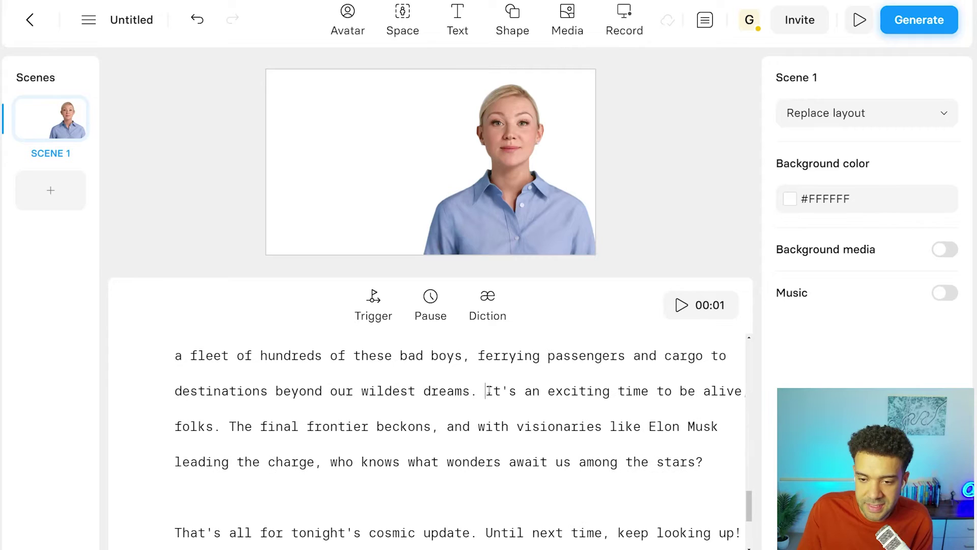
drag(486, 391, 220, 426)
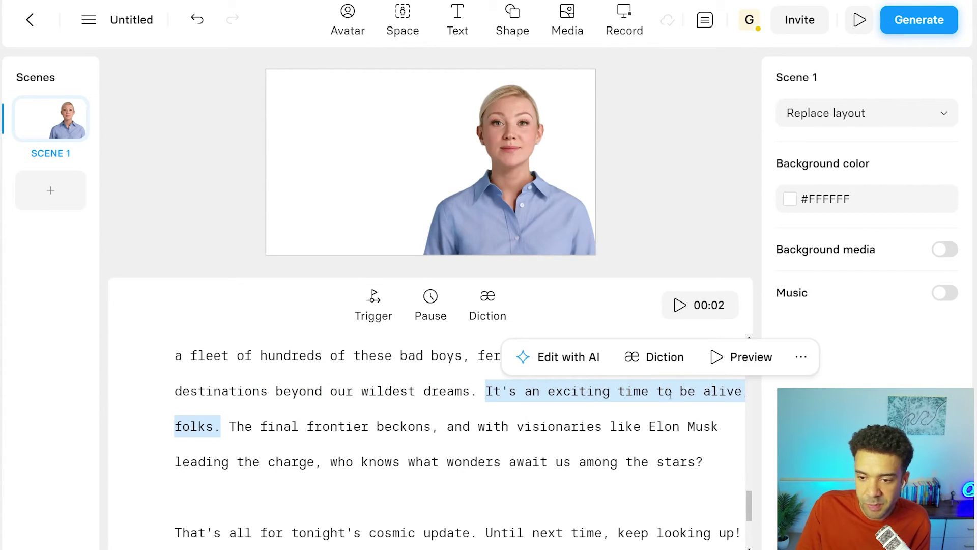
click(718, 358)
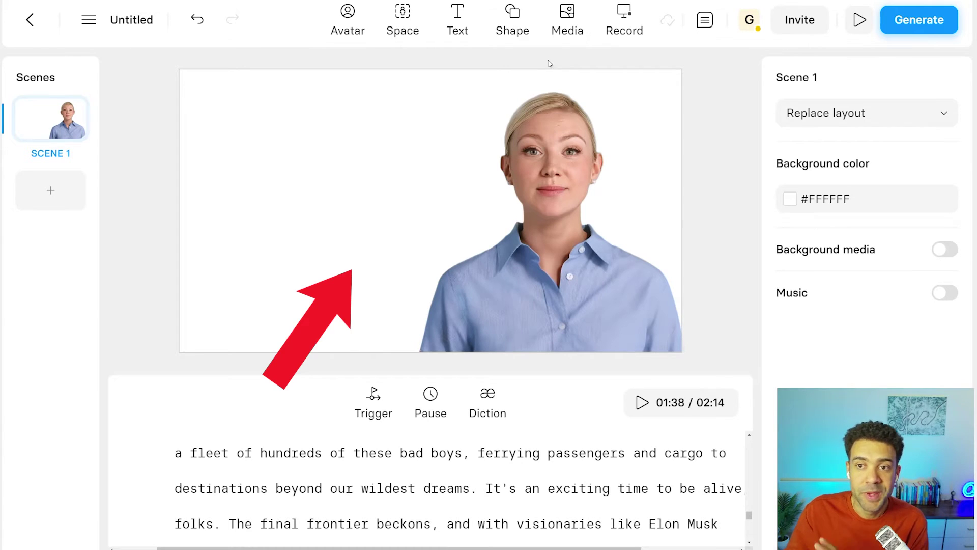
click(567, 22)
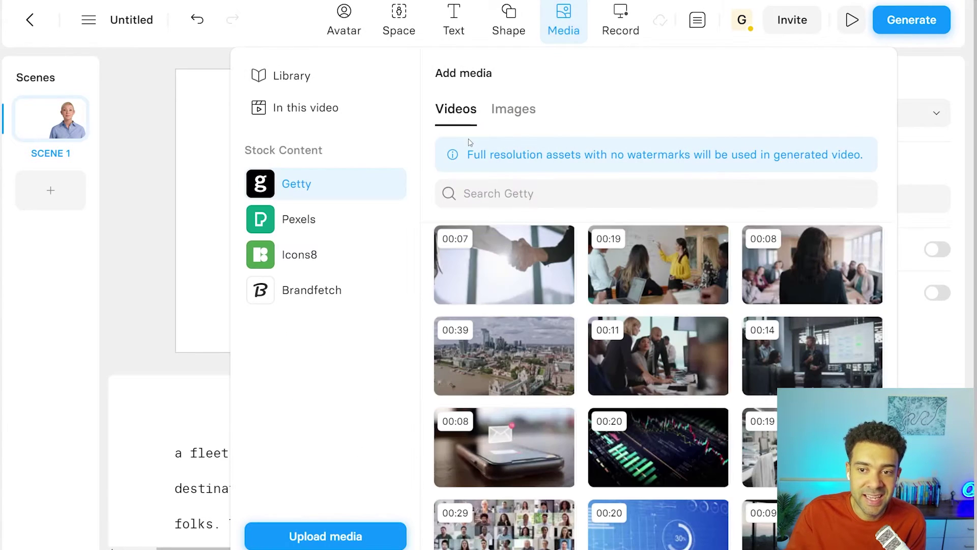
click(150, 249)
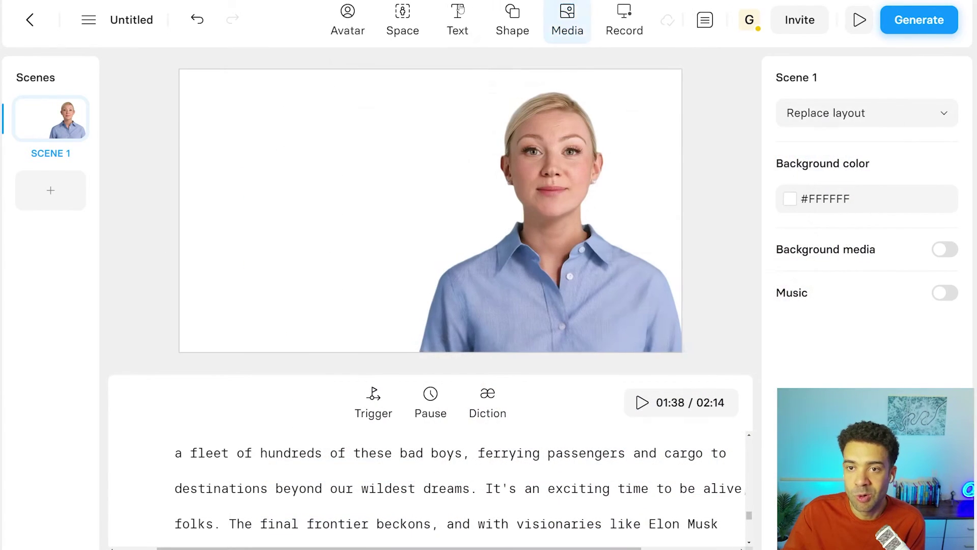
click(455, 15)
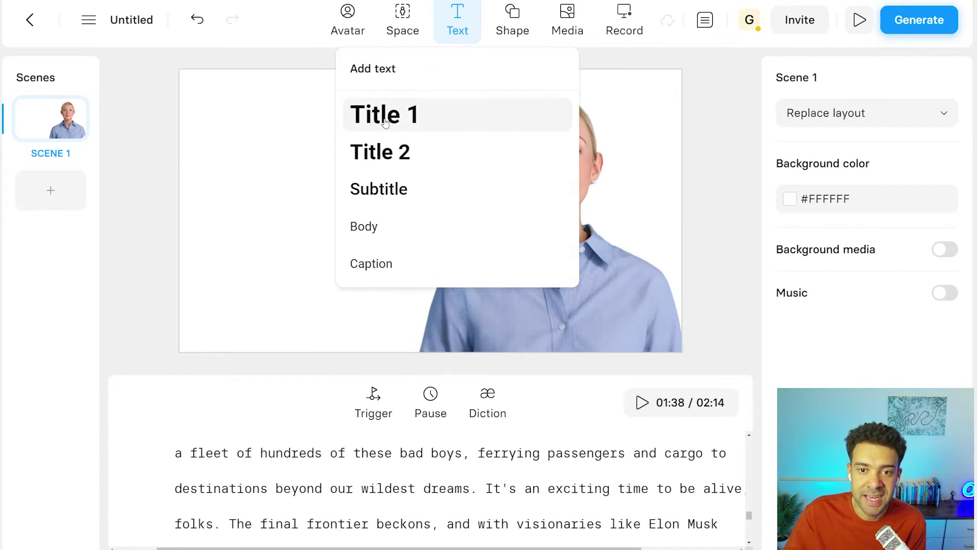
click(156, 184)
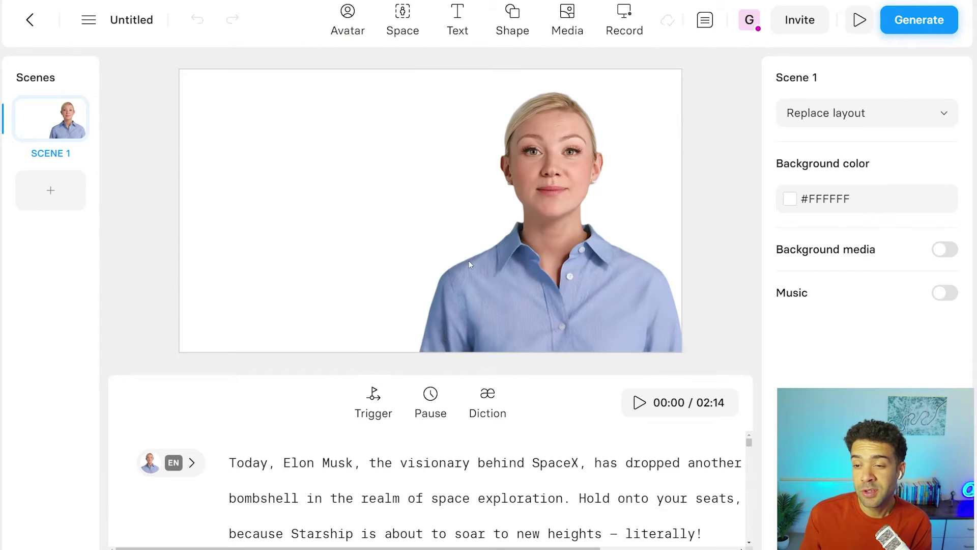
- Open Replace Avatar for the scene's presenter and browse the Add avatar grid
click(537, 282)
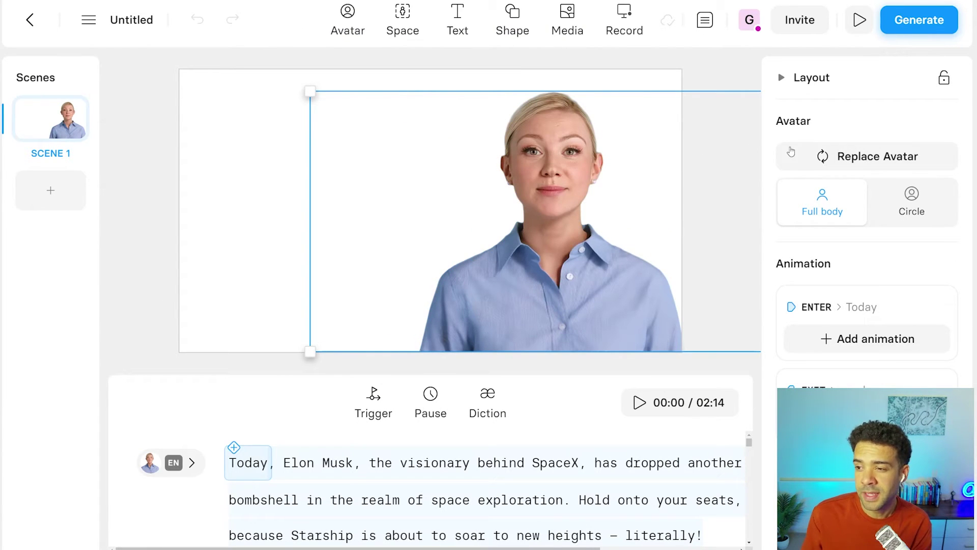
click(819, 156)
scroll(706, 261, down, 2)
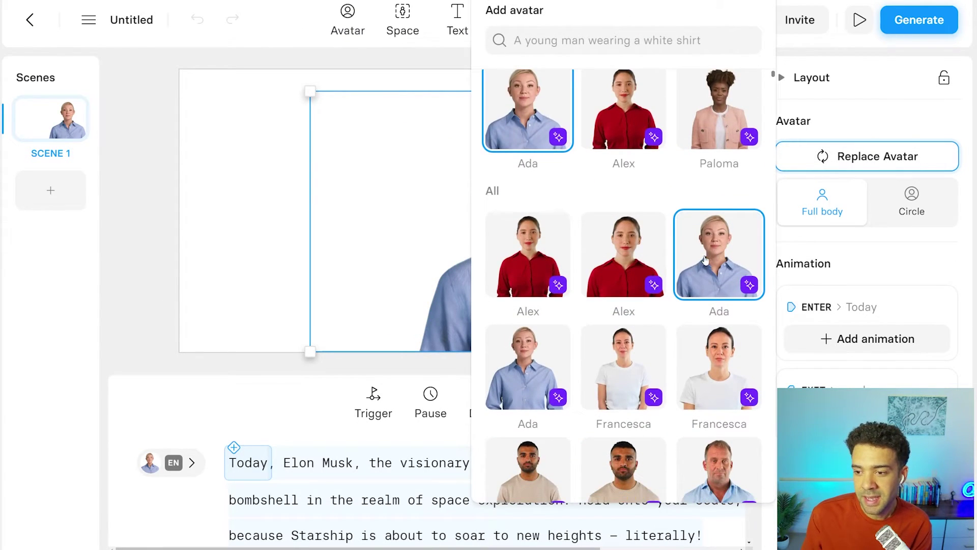
scroll(553, 224, down, 1)
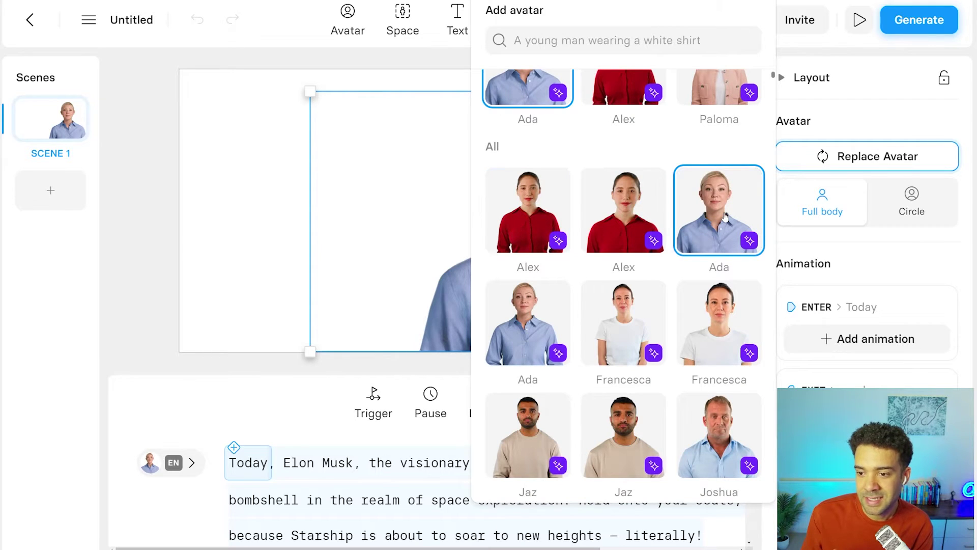
scroll(720, 219, down, 2)
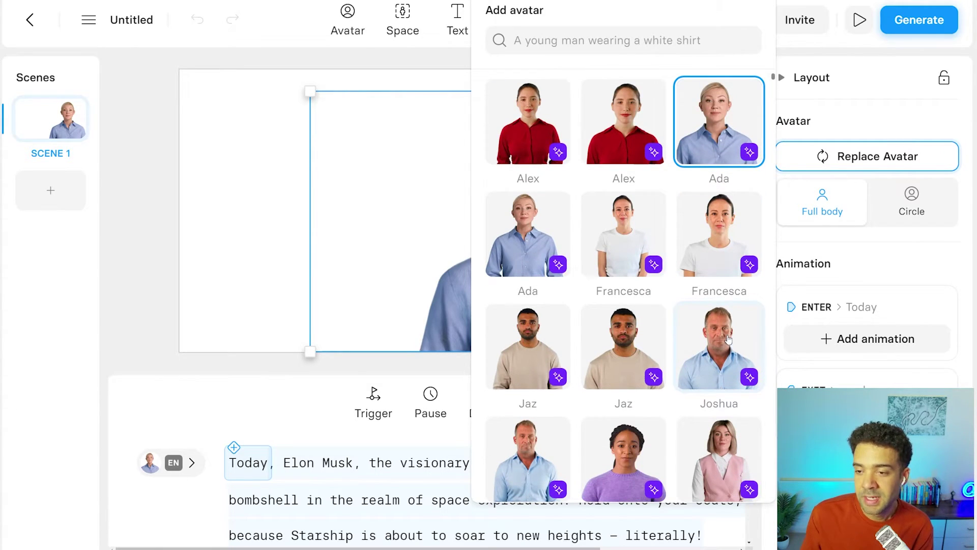
scroll(727, 338, down, 7)
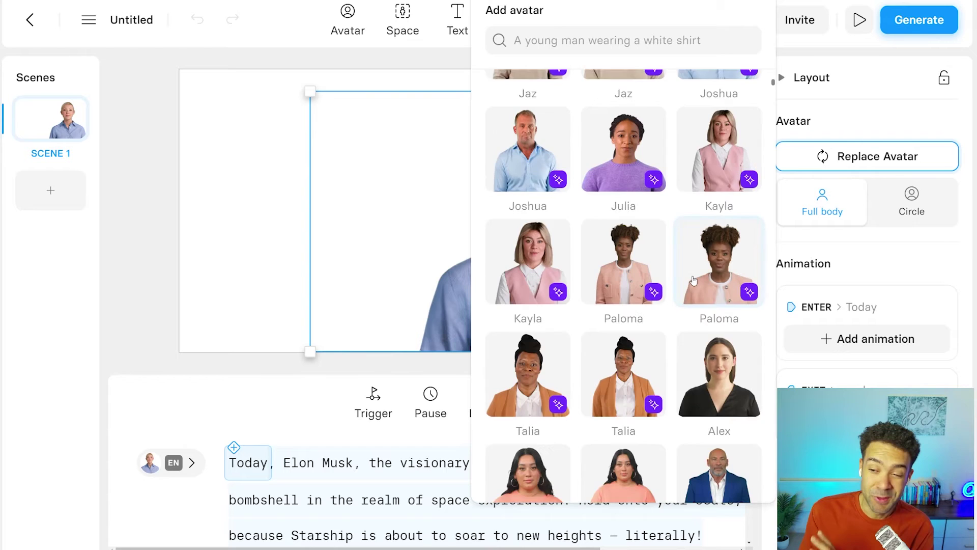
scroll(693, 280, up, 10)
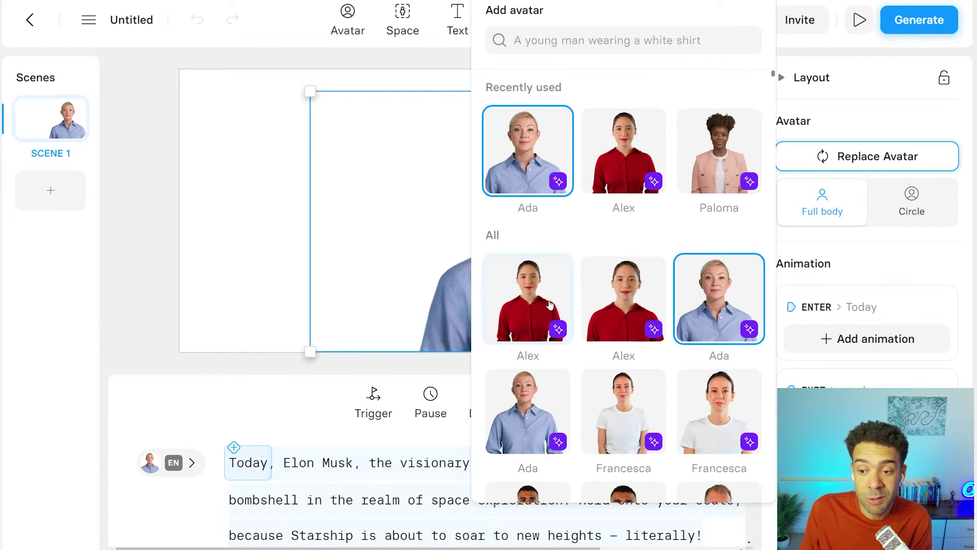
scroll(562, 258, down, 4)
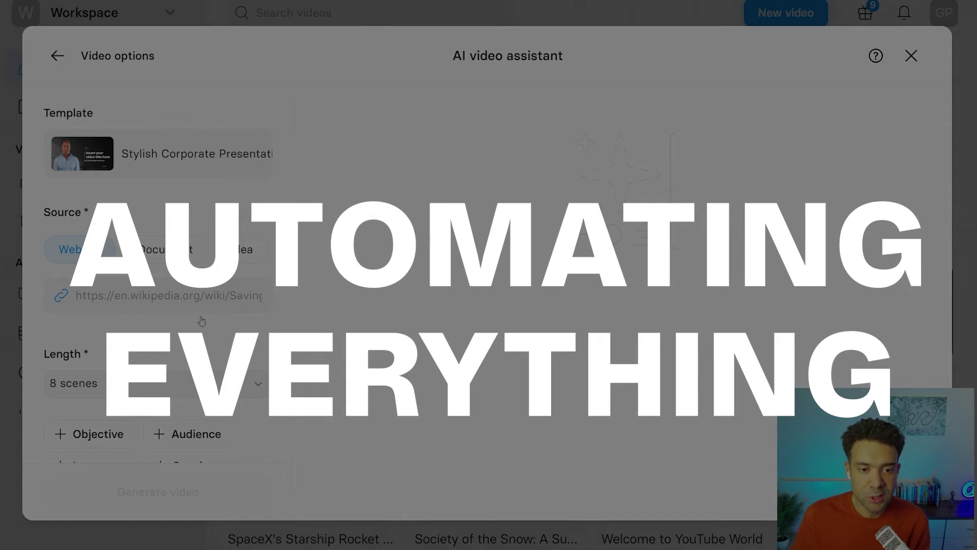
- Paste the Starship article link into the AI video assistant's web link field
click(163, 295)
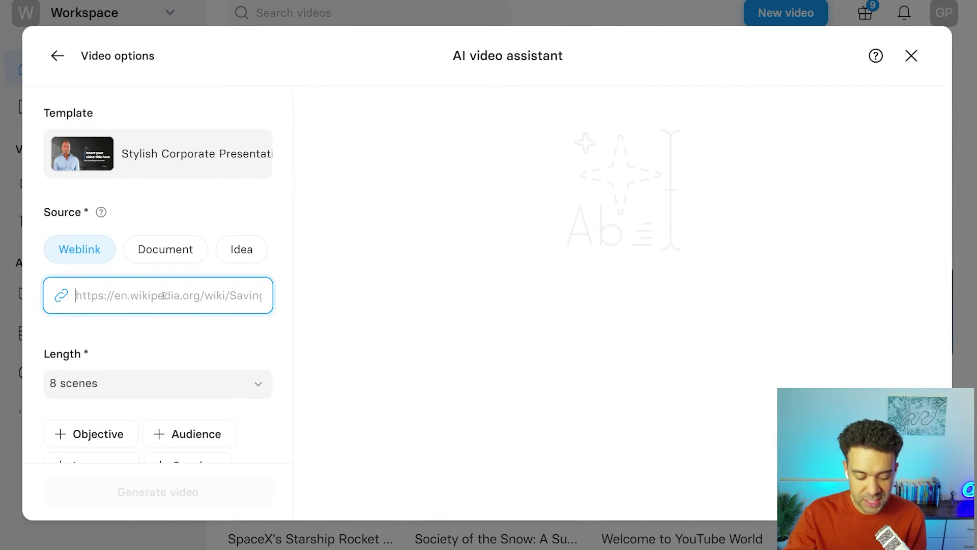
click(80, 295)
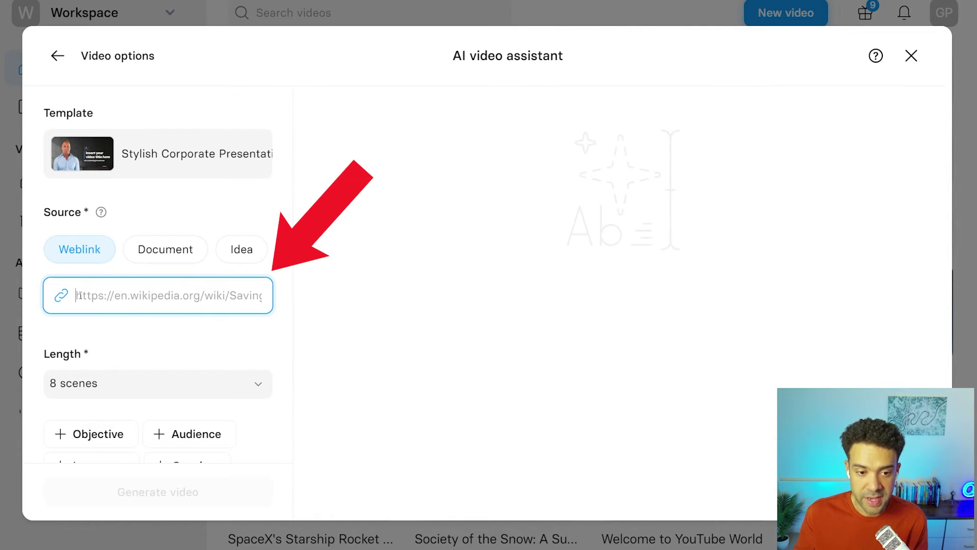
key(ctrl+v)
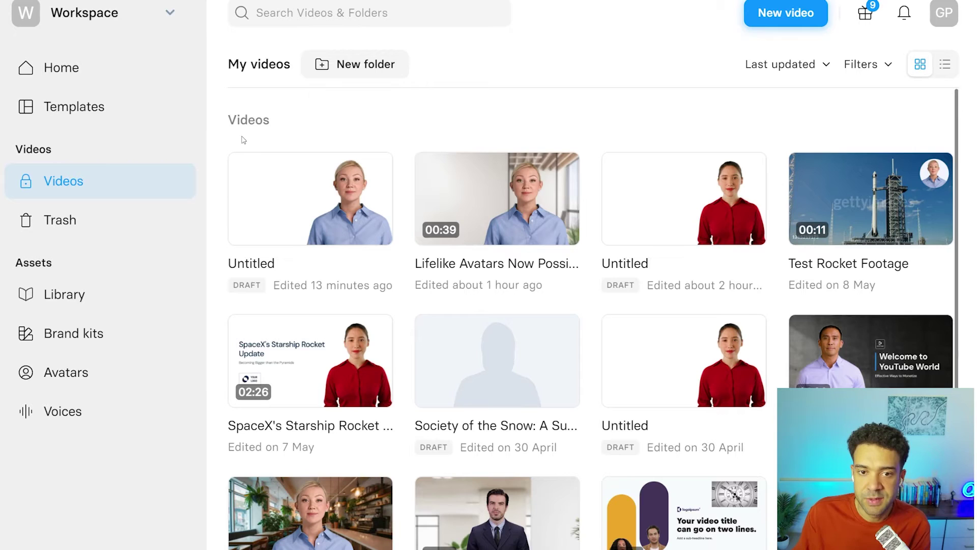
- Show the More actions menu for the 39-second Lifelike Avatars video
mouse_move(560, 176)
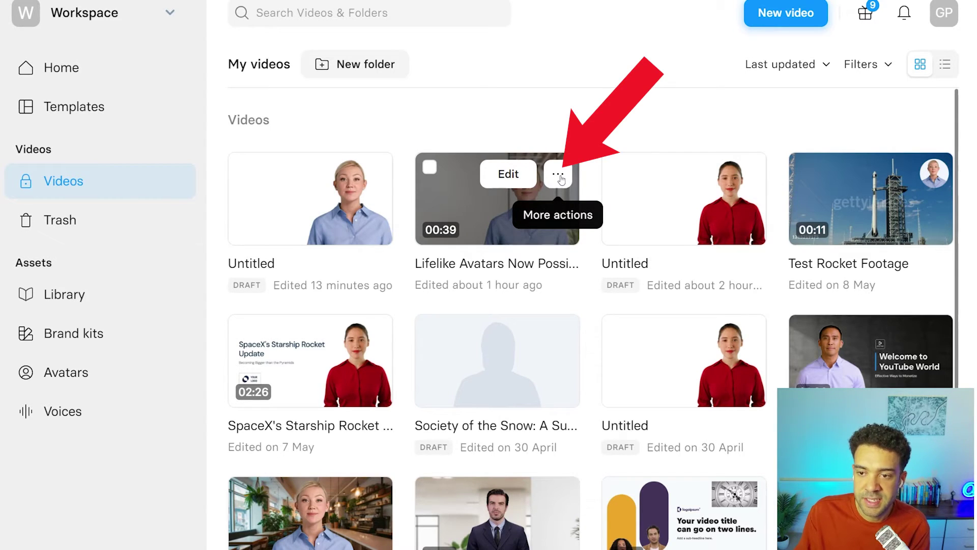
click(558, 175)
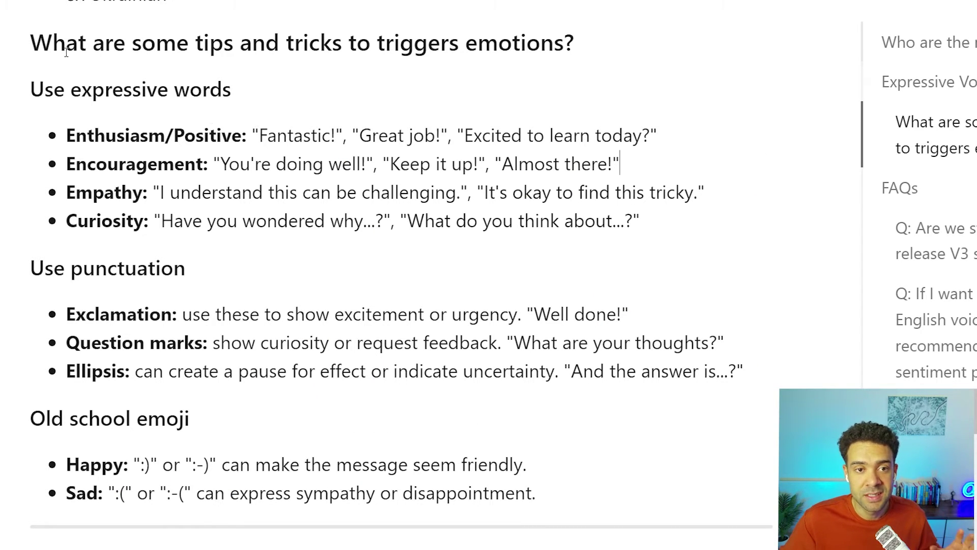
drag(31, 43, 543, 497)
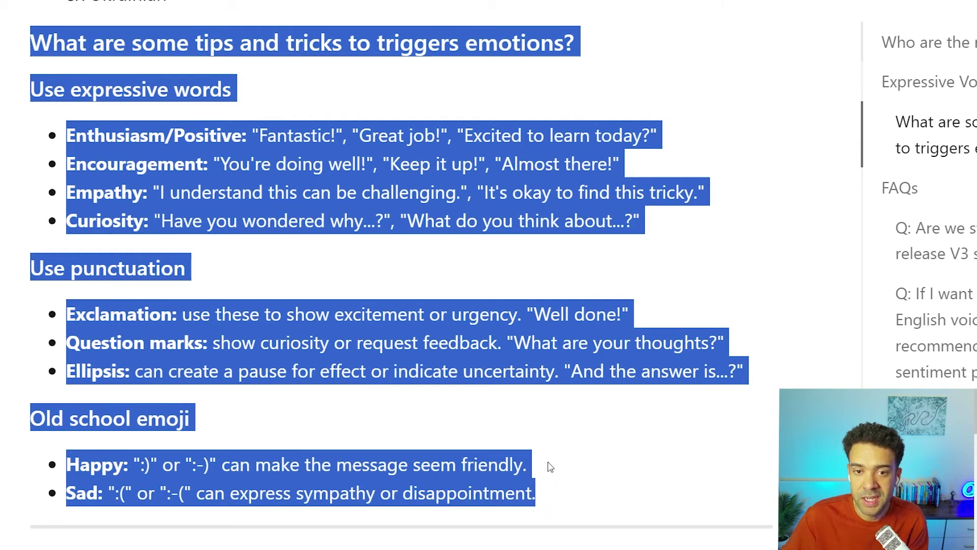
click(601, 266)
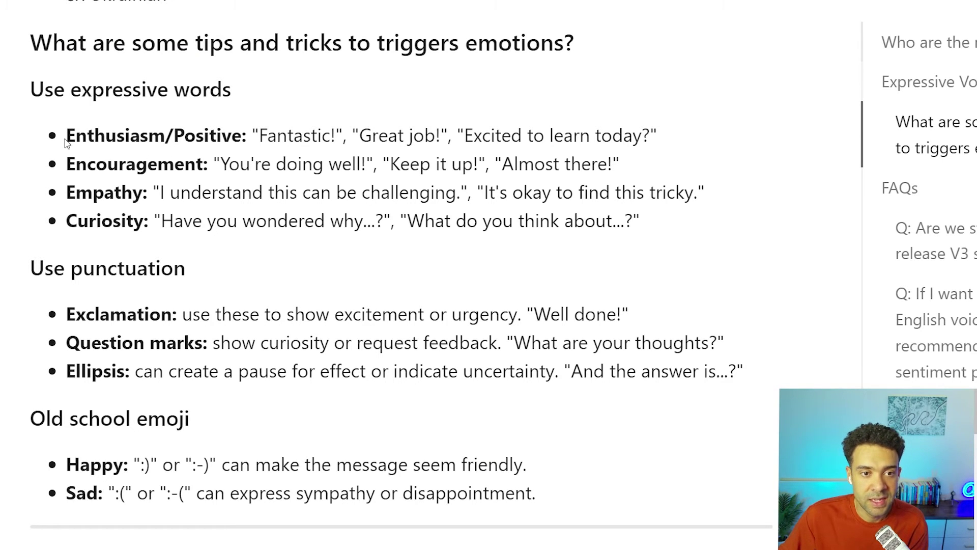
drag(67, 137, 76, 164)
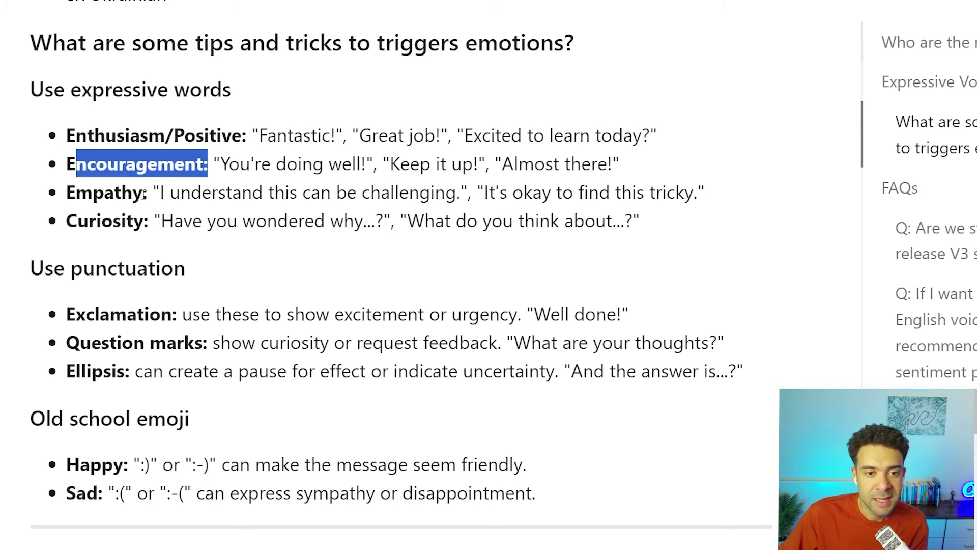
drag(143, 196, 55, 206)
drag(149, 221, 68, 228)
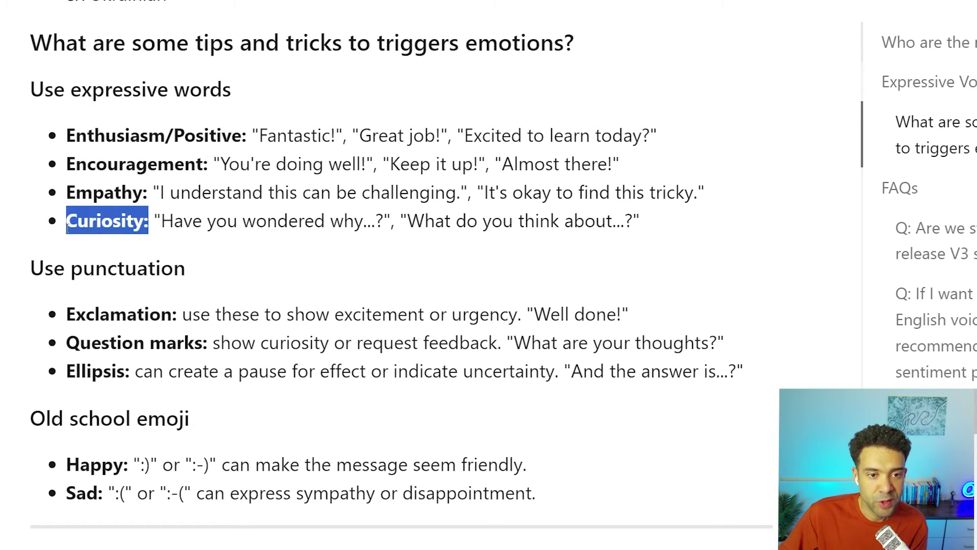
drag(517, 314, 451, 314)
drag(560, 371, 468, 374)
drag(129, 467, 66, 467)
drag(105, 493, 72, 493)
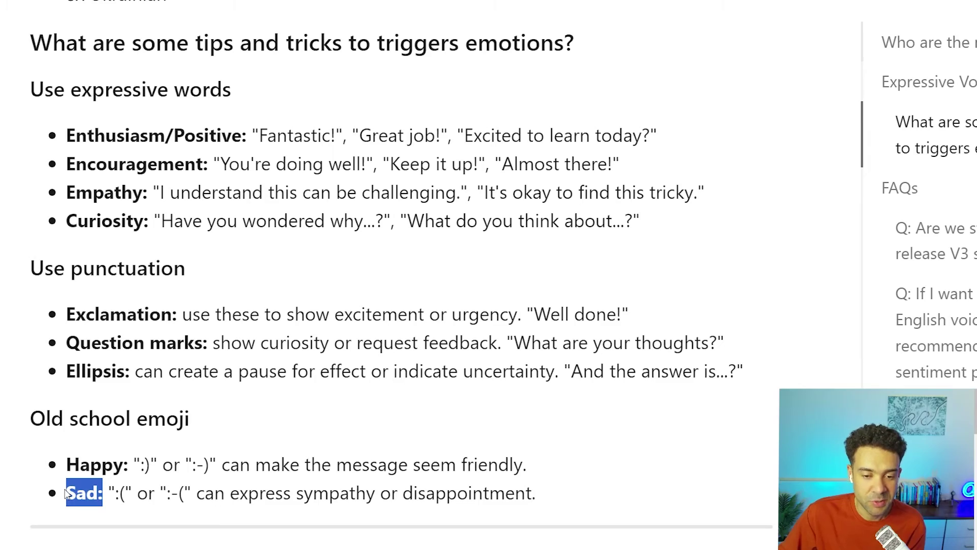
click(10, 464)
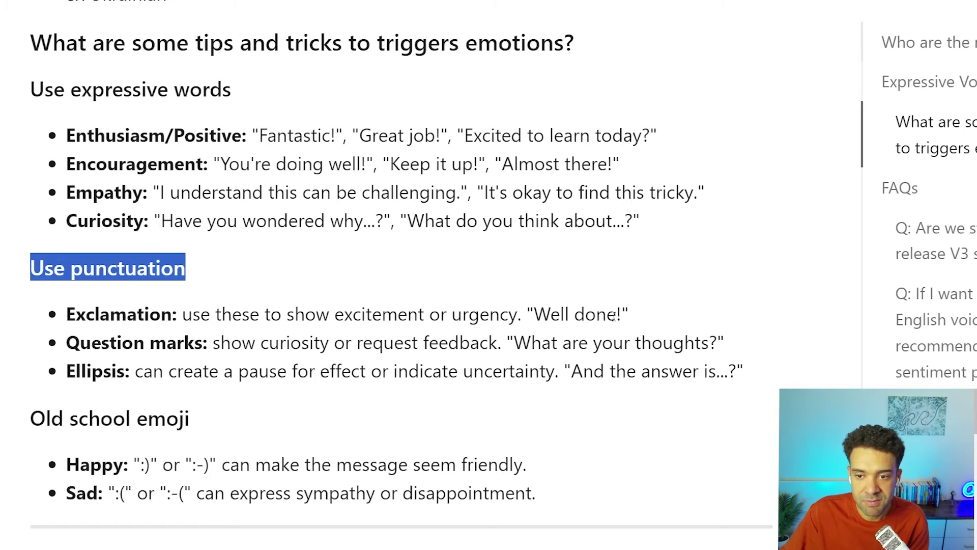
drag(623, 315, 617, 316)
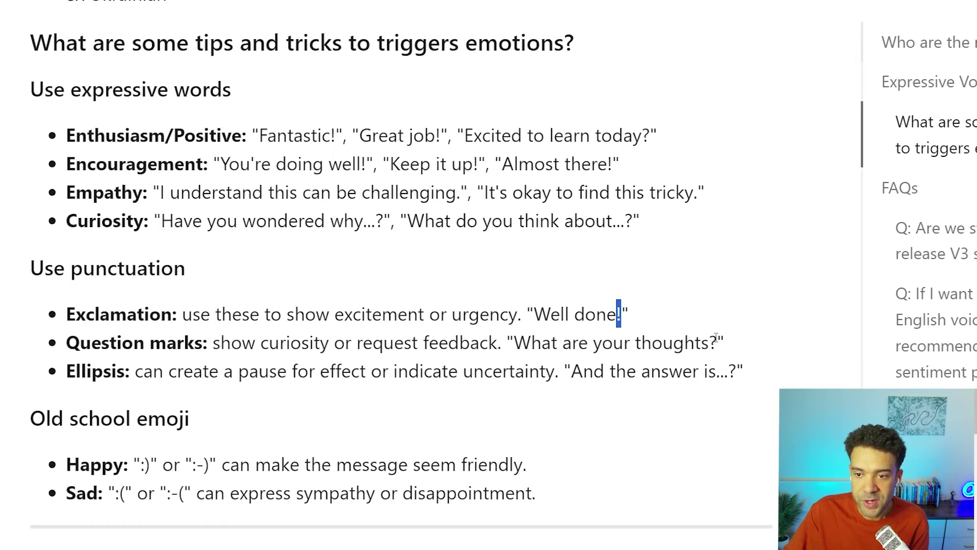
drag(717, 340, 711, 342)
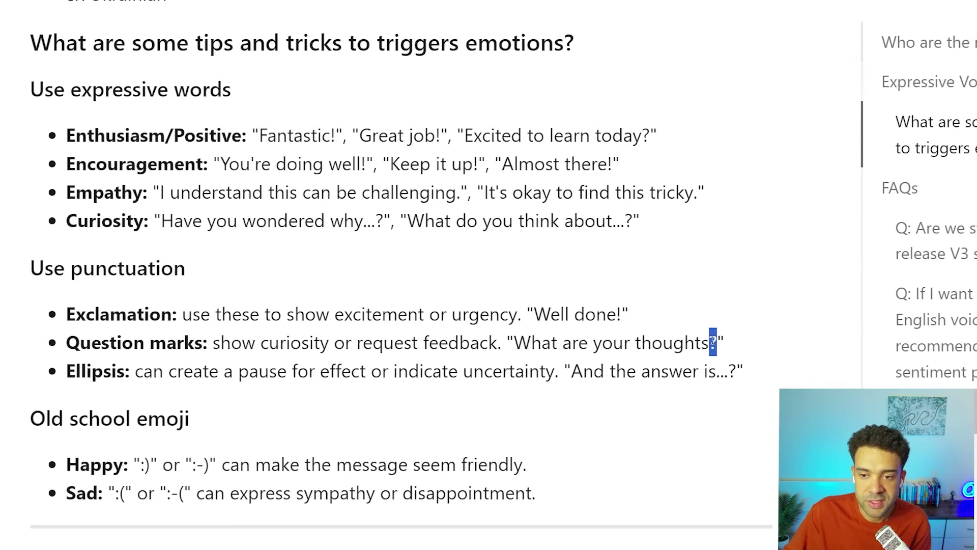